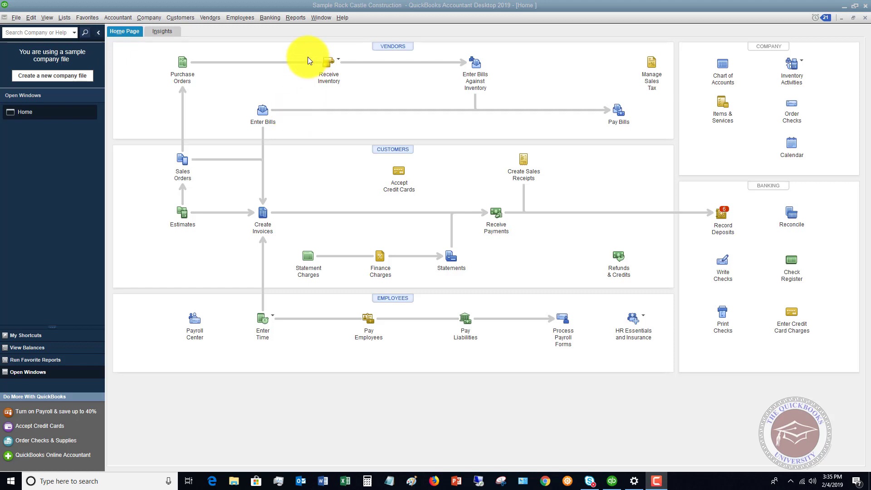
# - Display the Previous Reconciliation Detail report for 10100 Checking, 11/30/2023, with transactions as cleared at reconciliation
pyautogui.click(296, 18)
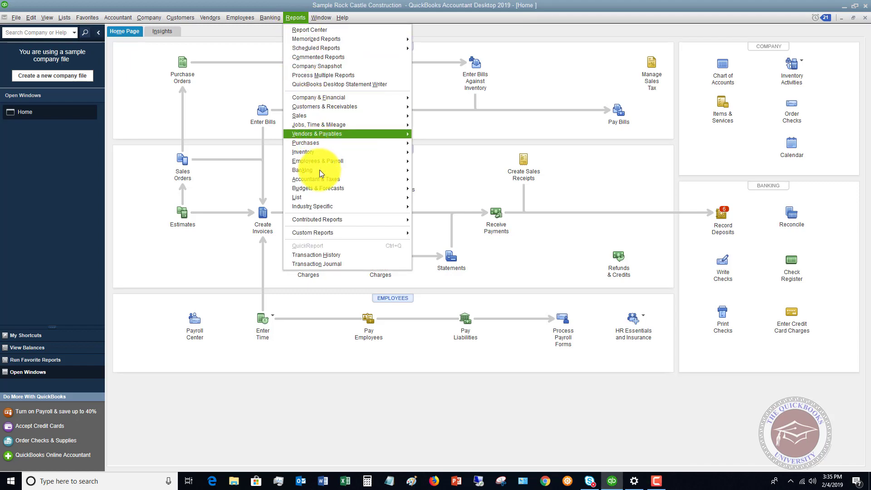
pyautogui.moveTo(317, 170)
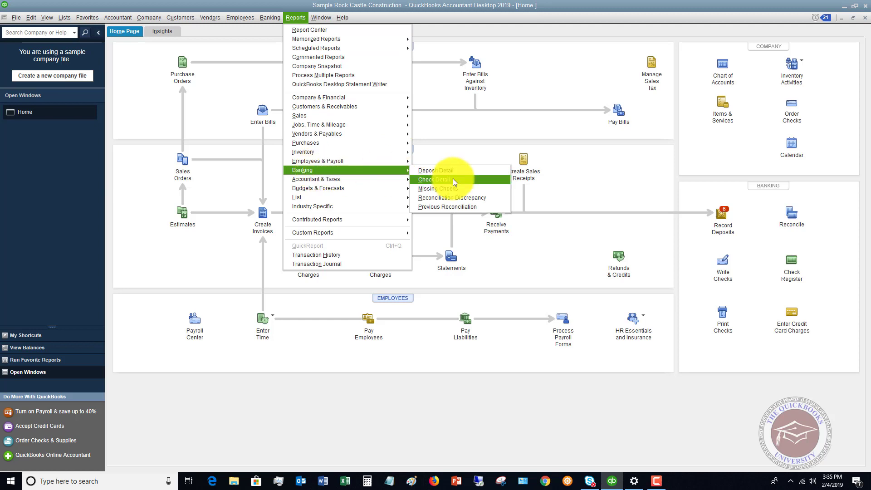
pyautogui.click(448, 207)
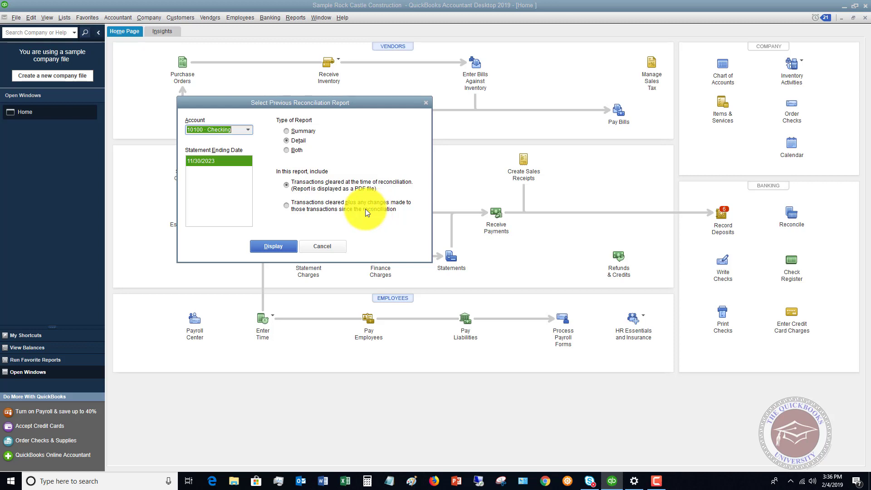
pyautogui.click(285, 206)
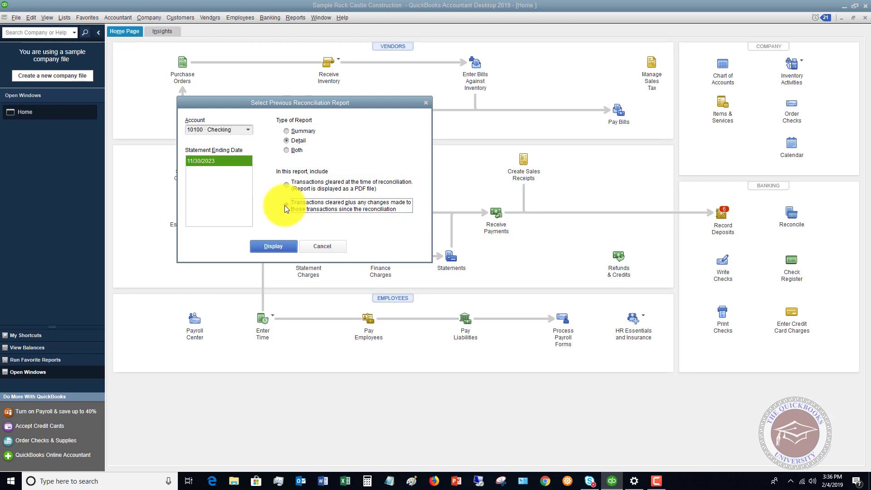
pyautogui.click(314, 208)
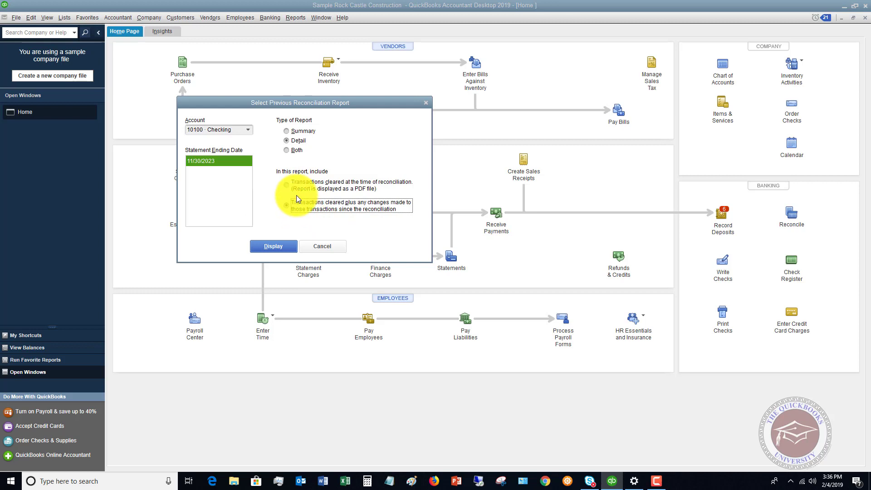
pyautogui.click(286, 185)
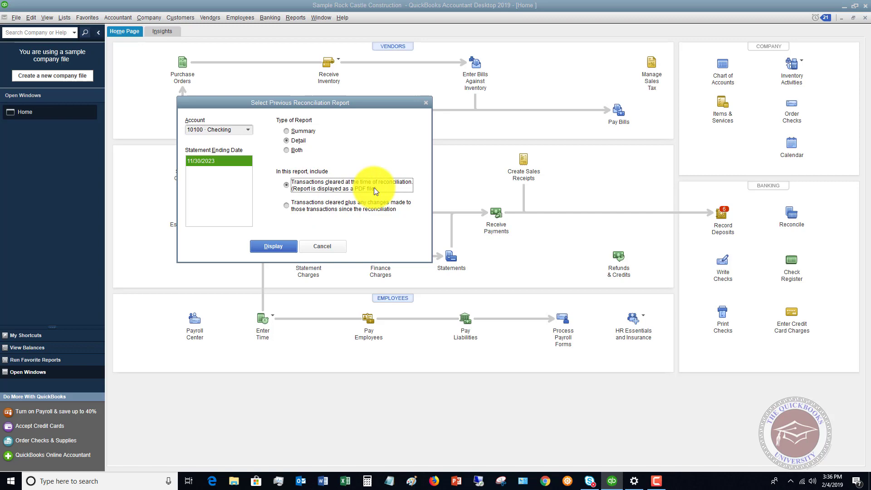
pyautogui.click(274, 245)
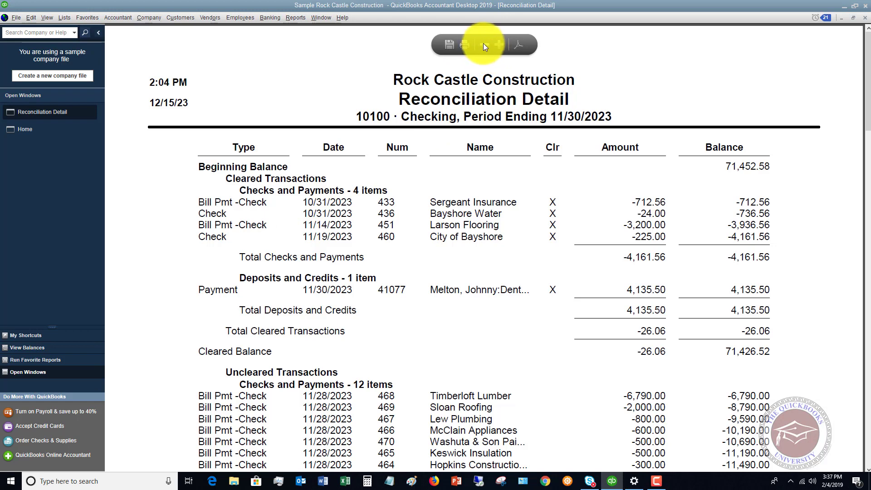
# - Zoom the Reconciliation Detail report out two levels and scroll through the full page
pyautogui.click(484, 44)
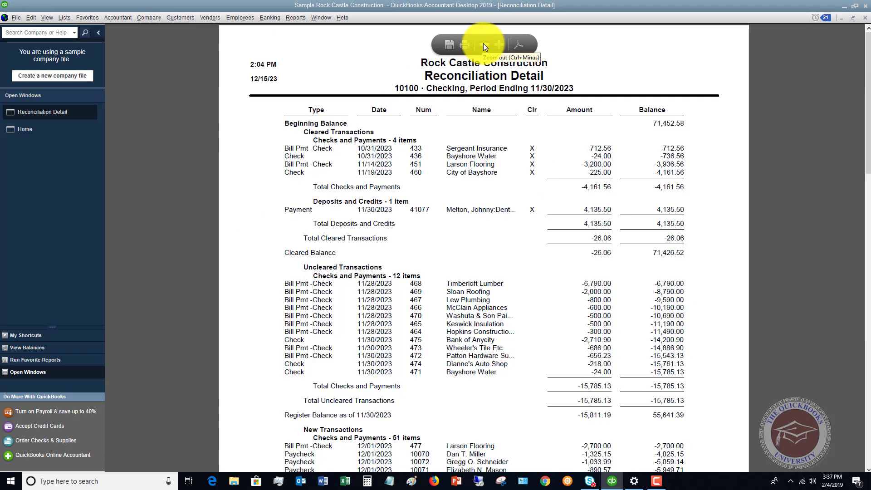
pyautogui.click(484, 45)
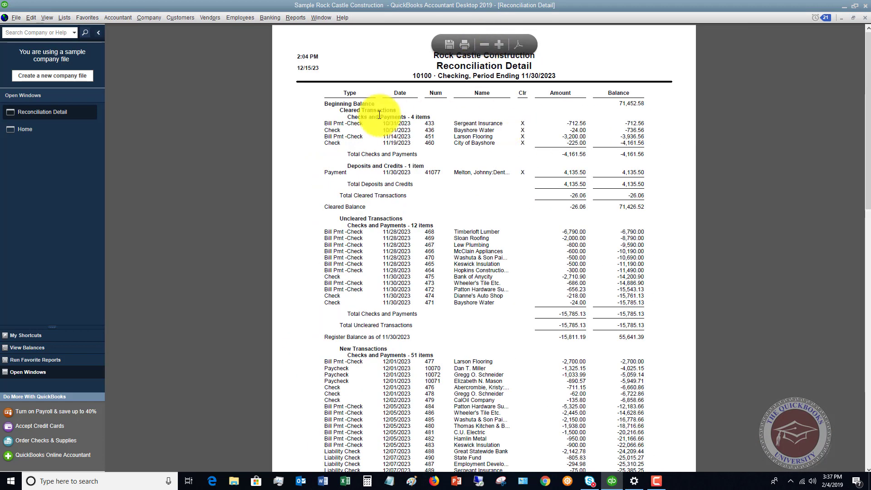
pyautogui.scroll(-5, 455, 268)
pyautogui.scroll(-5, 455, 268)
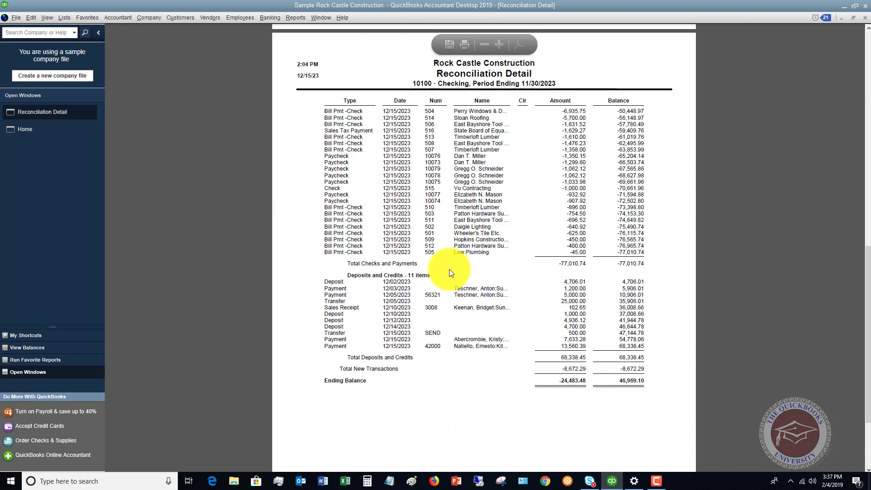
pyautogui.scroll(5, 449, 268)
pyautogui.scroll(5, 449, 268)
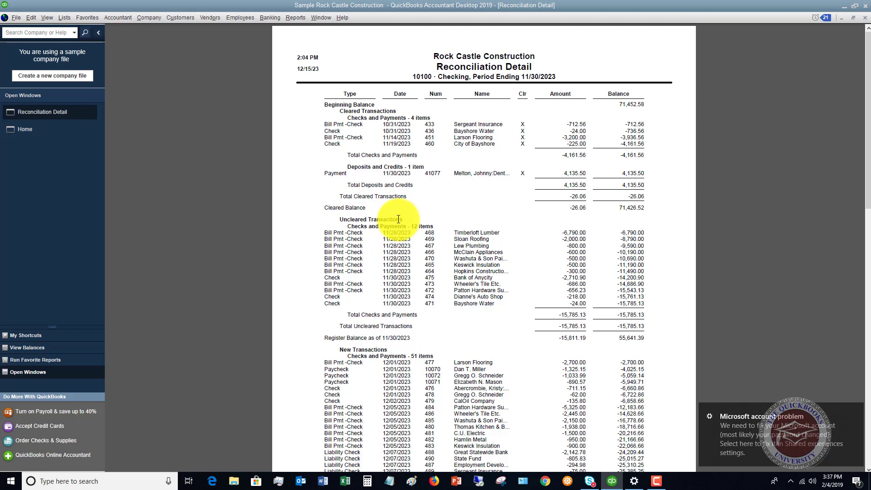
# - Close the Microsoft account pop-up and scroll down to the 55,641.39 register balance line
pyautogui.click(855, 411)
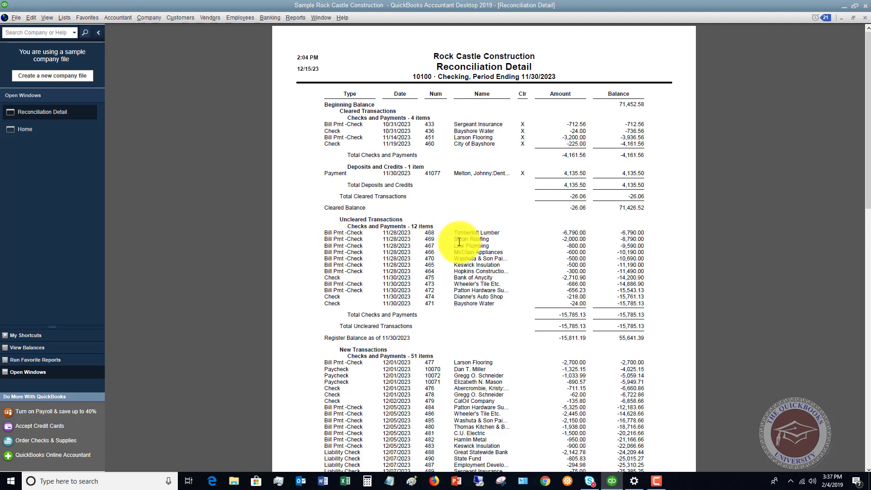
pyautogui.scroll(-3, 394, 247)
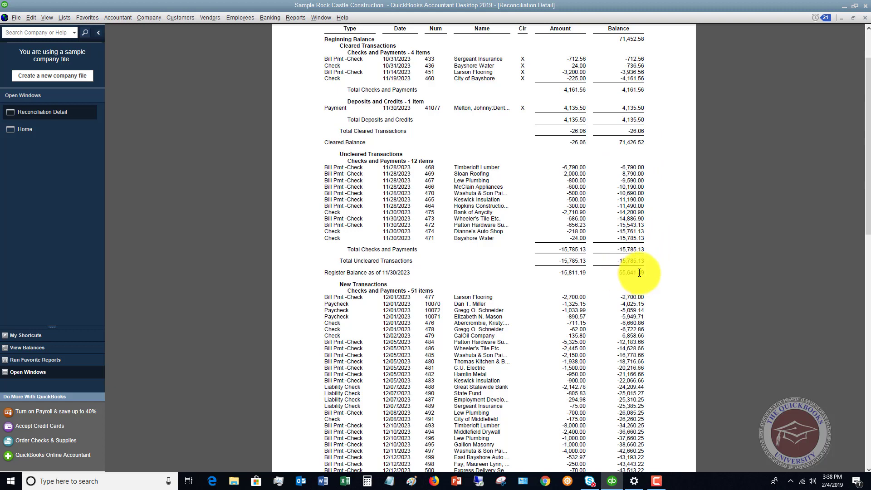
# - Open the 10100 Checking register from Home and select the 11/30/2023 check 475 row
pyautogui.click(31, 129)
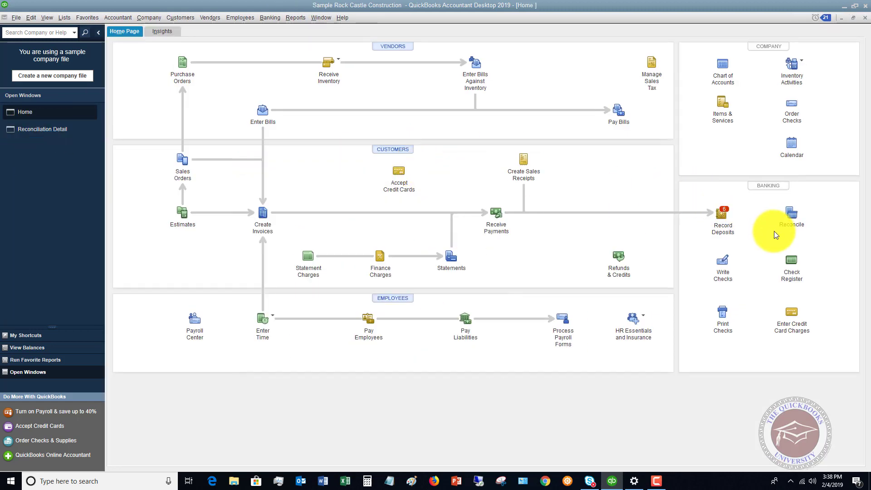
pyautogui.click(789, 267)
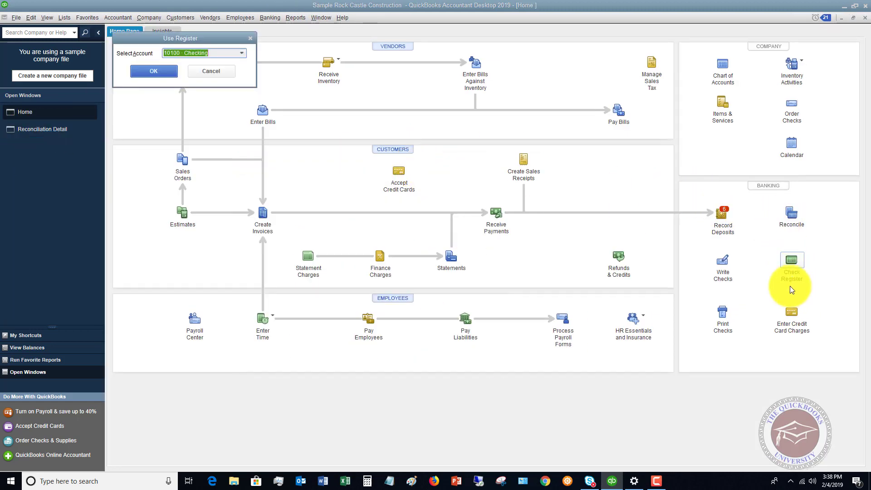
pyautogui.click(158, 70)
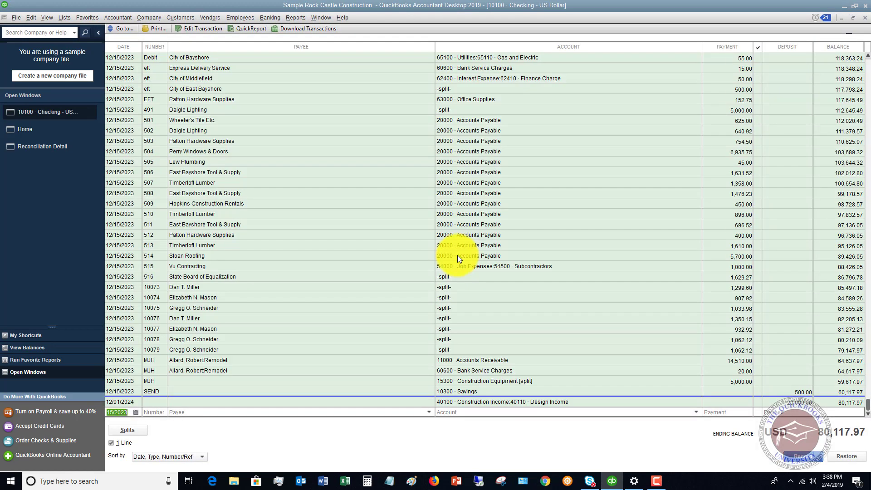
pyautogui.scroll(10, 457, 257)
pyautogui.scroll(3, 457, 255)
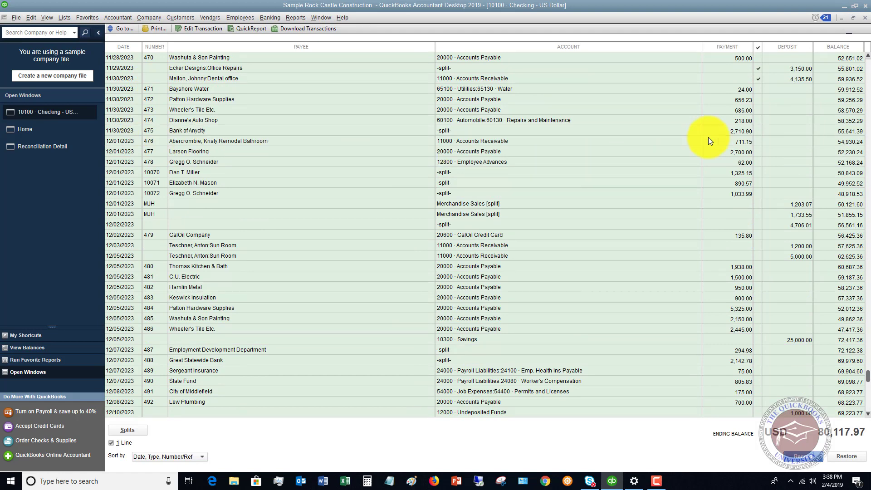
pyautogui.click(839, 133)
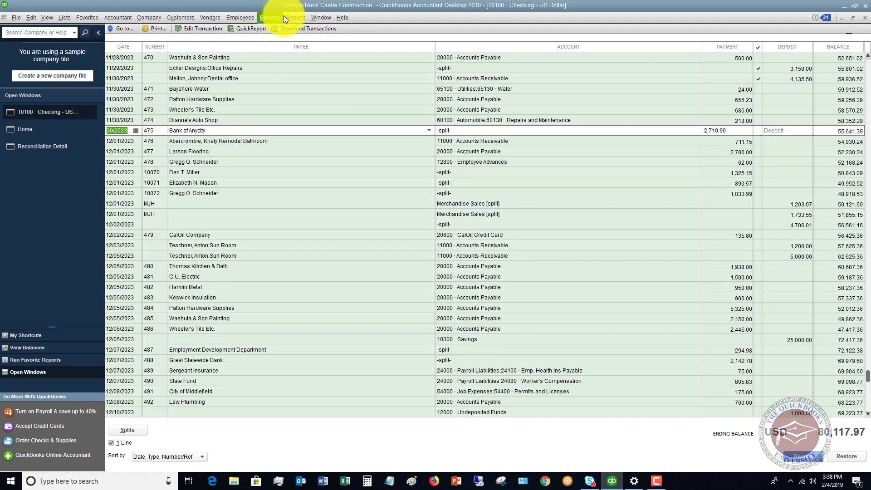
# - Run the Balance Sheet Standard report with the As of date set to 11/30/2023
pyautogui.click(297, 17)
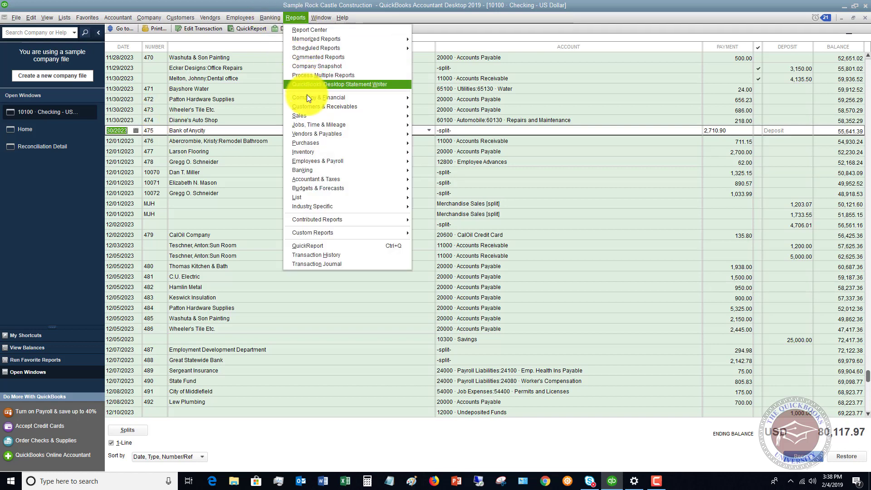
pyautogui.moveTo(307, 96)
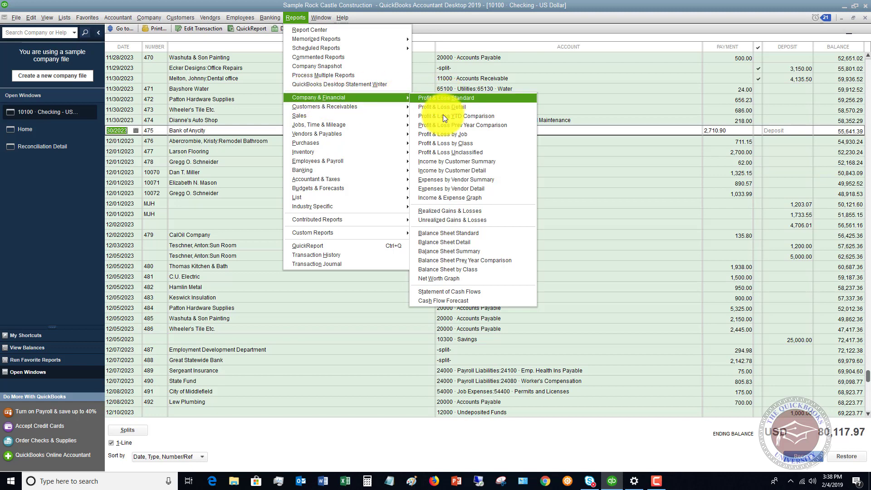
pyautogui.click(456, 233)
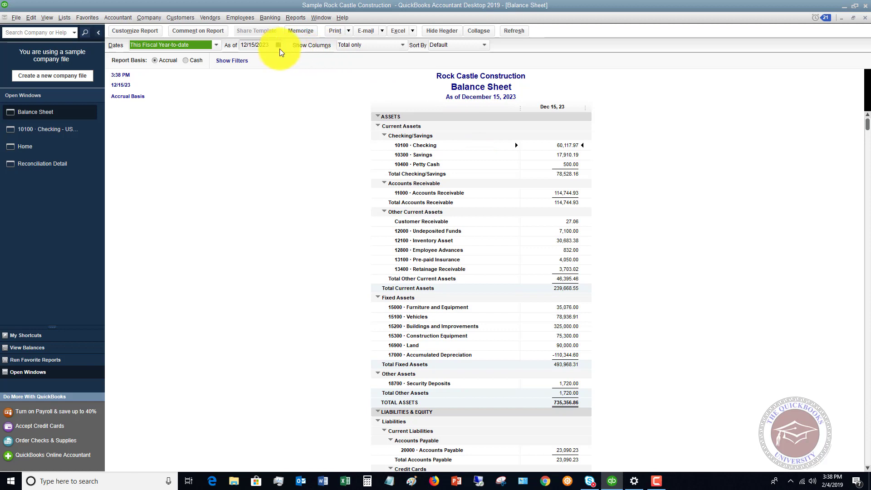
pyautogui.click(278, 45)
pyautogui.click(249, 61)
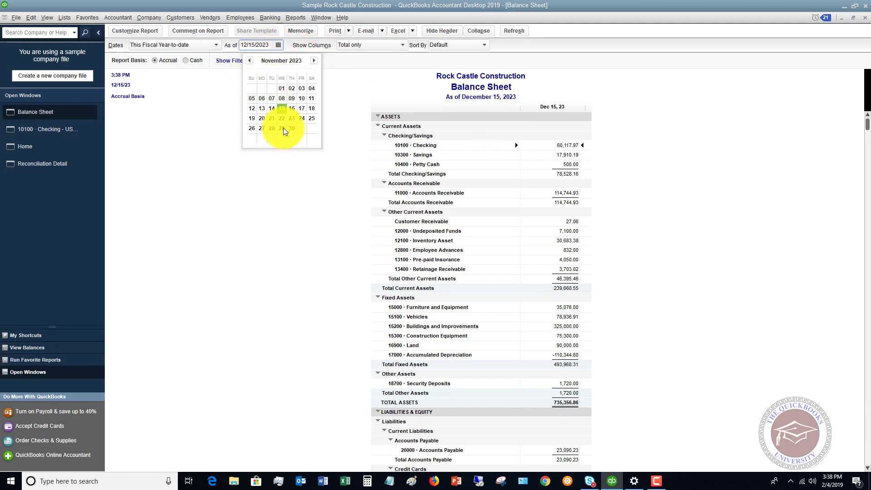
pyautogui.click(292, 128)
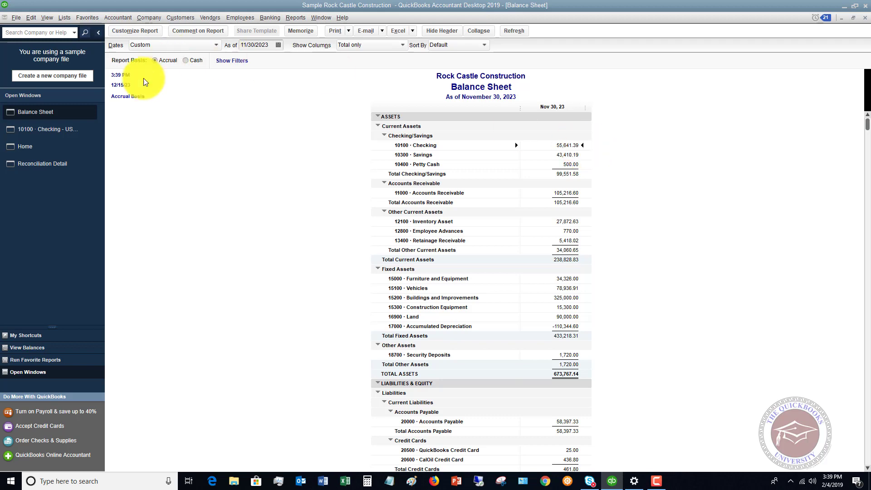
# - Switch between the Reconciliation Detail report and the Balance Sheet to compare the 55,641.39 checking figures
pyautogui.click(50, 164)
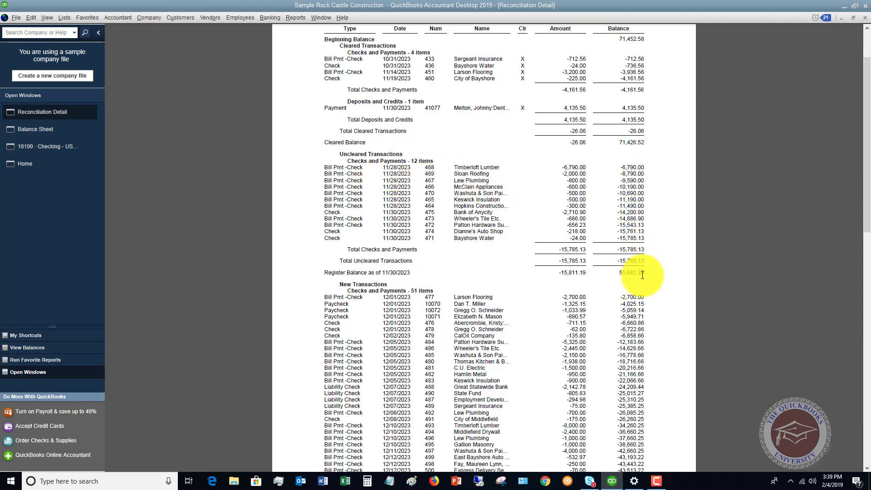
pyautogui.click(50, 128)
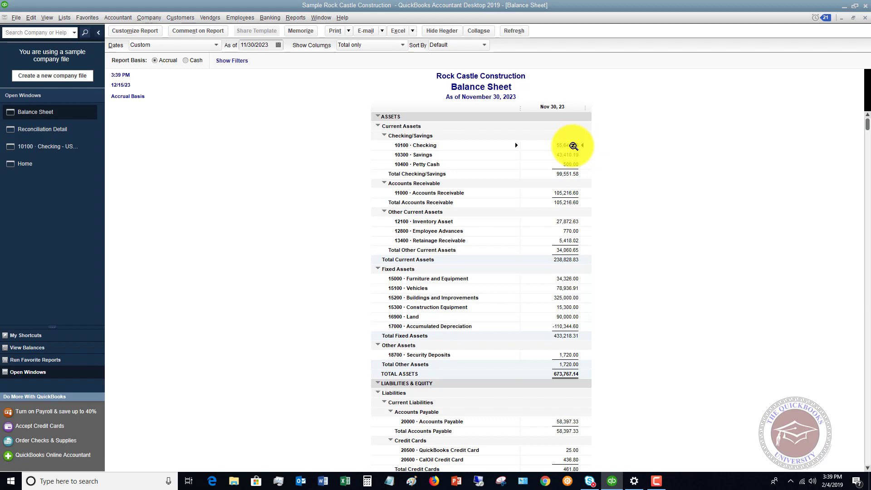
pyautogui.click(54, 130)
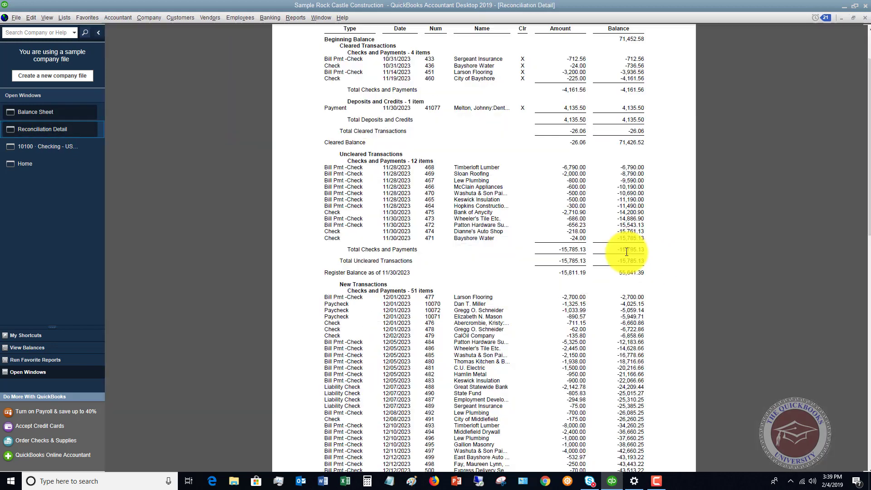
pyautogui.scroll(-2, 533, 224)
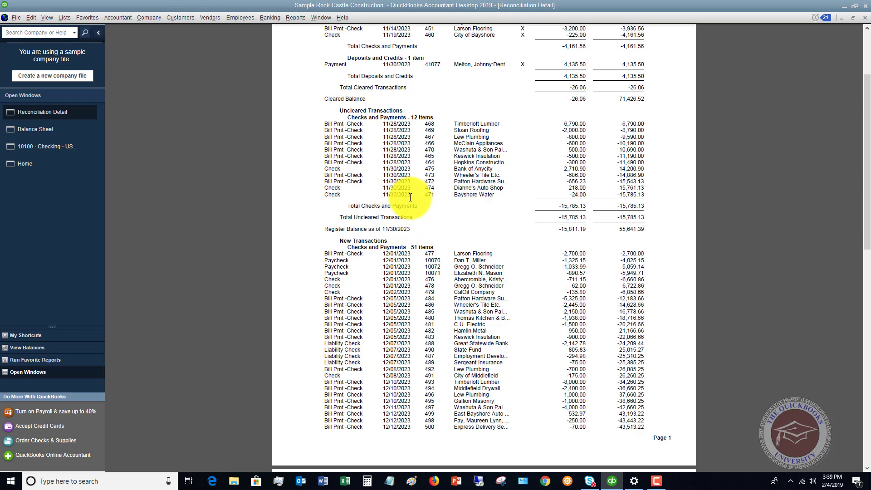
pyautogui.scroll(-5, 411, 294)
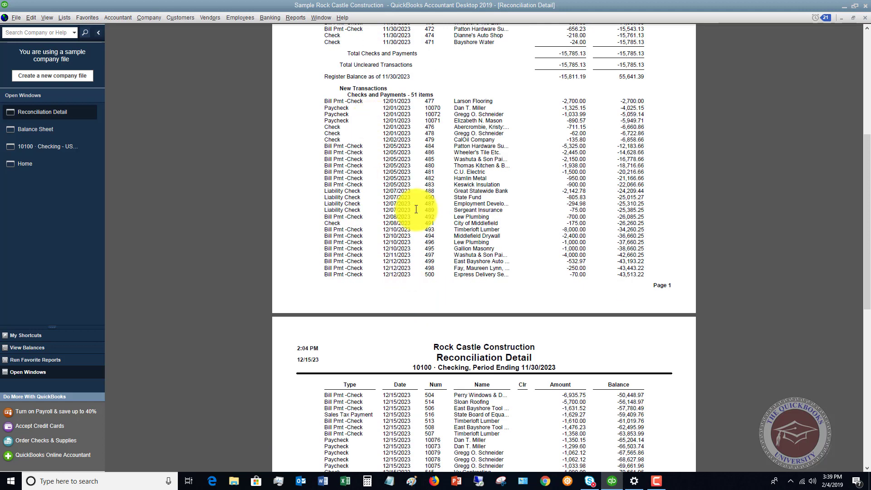
pyautogui.scroll(-8, 415, 211)
pyautogui.scroll(-1, 414, 212)
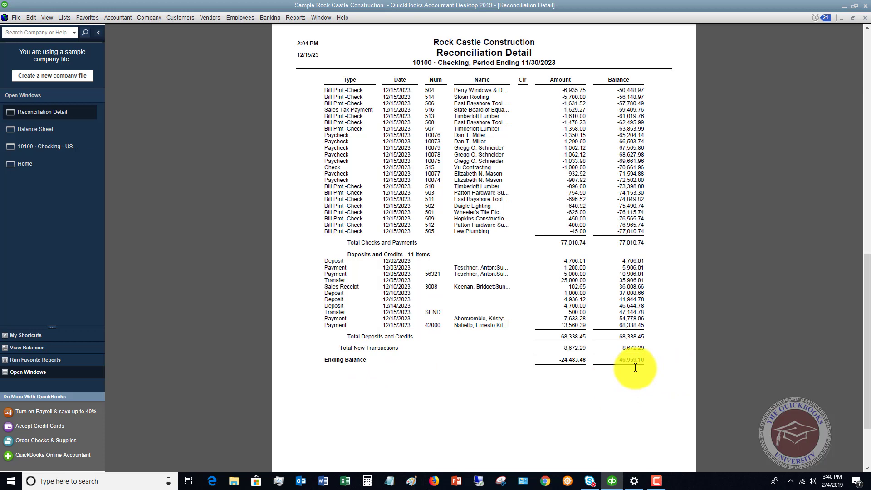
pyautogui.scroll(8, 546, 257)
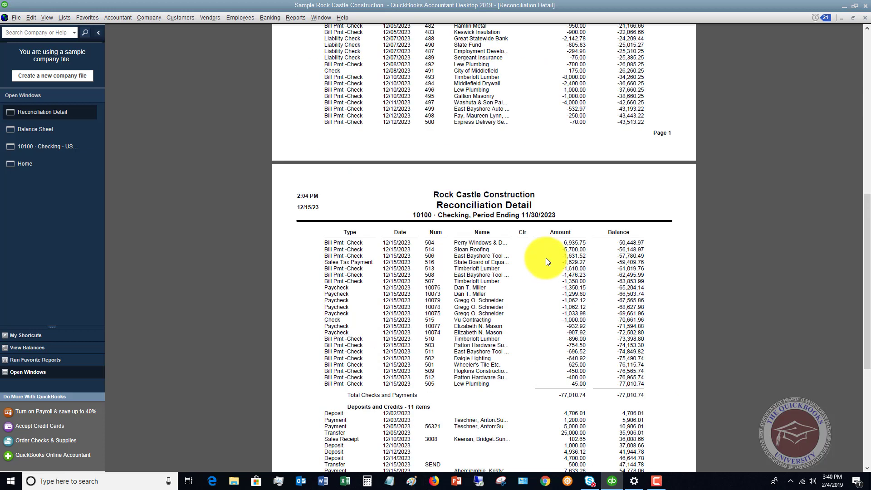
pyautogui.scroll(5, 540, 259)
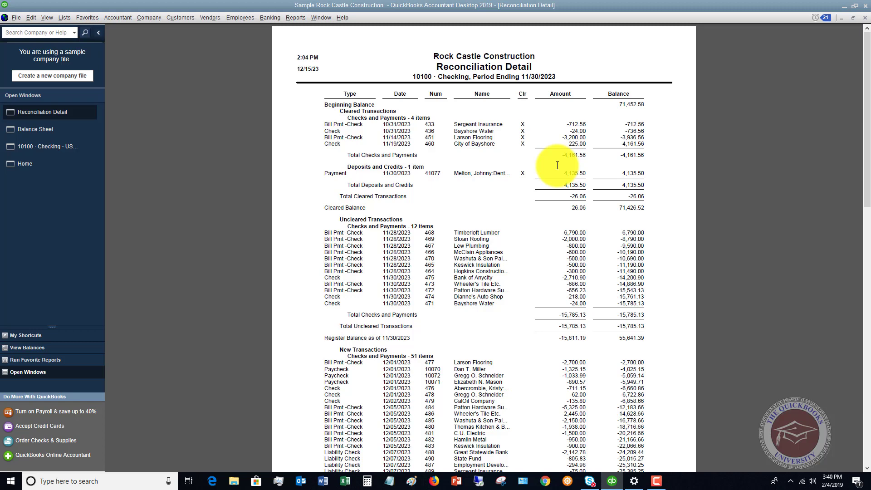
pyautogui.moveTo(460, 78)
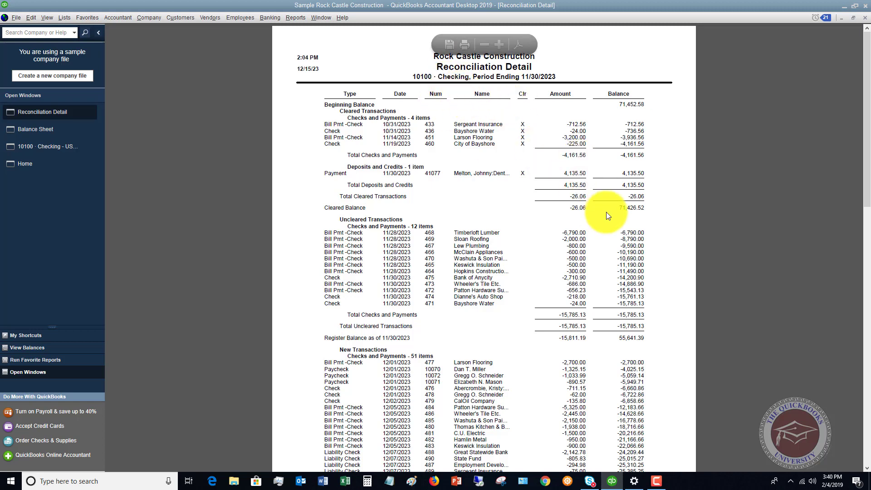
pyautogui.scroll(-1, 606, 212)
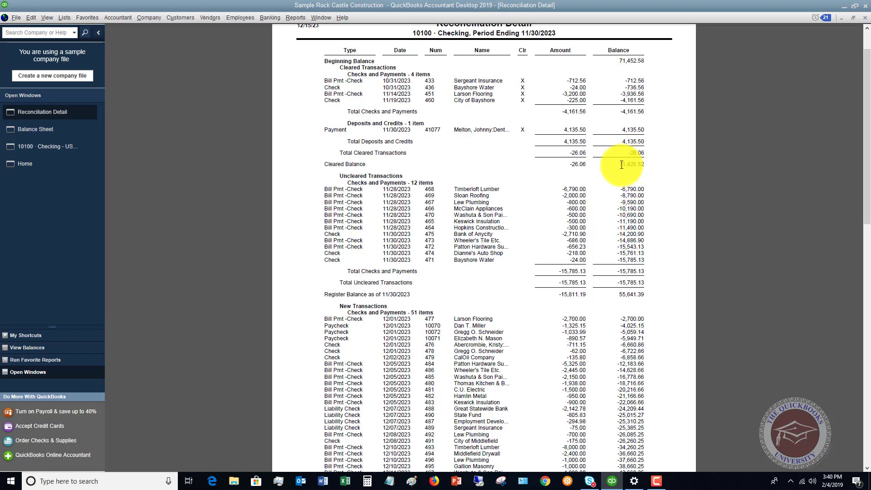